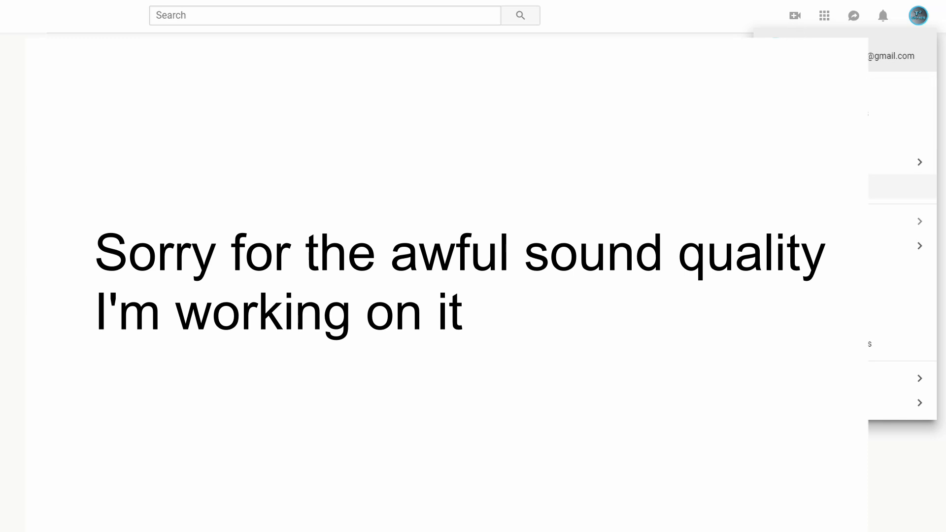
Step: Open the channel's Status and features page in Creator Studio and review the channel's verification status
key(Escape)
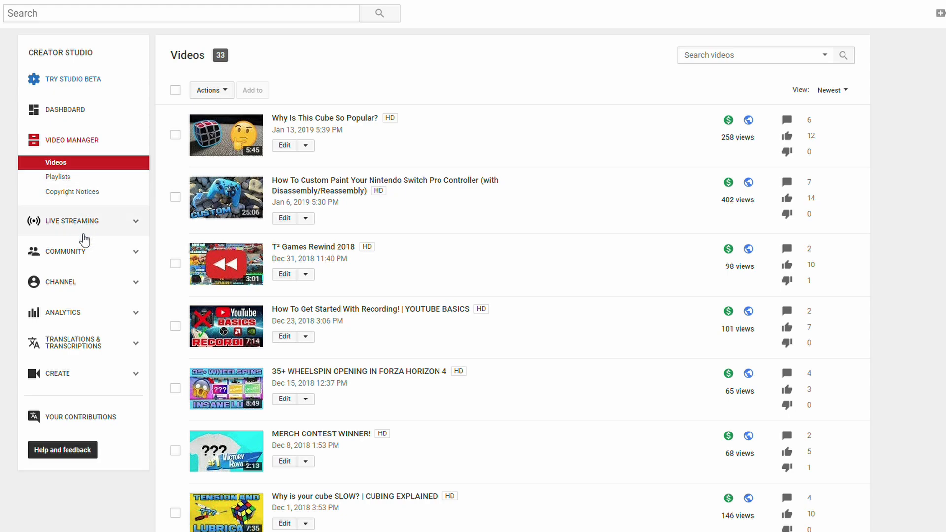
click(121, 285)
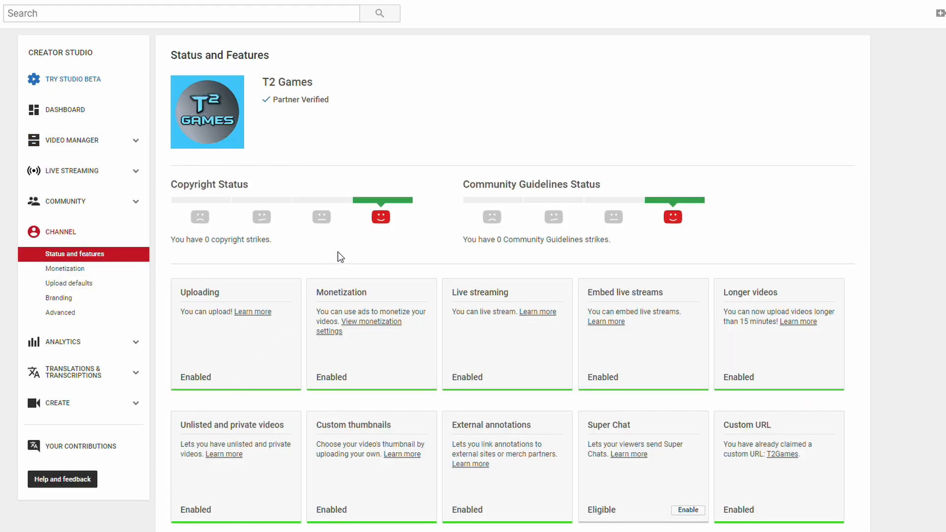
scroll(340, 258, down, 1)
scroll(313, 213, down, 1)
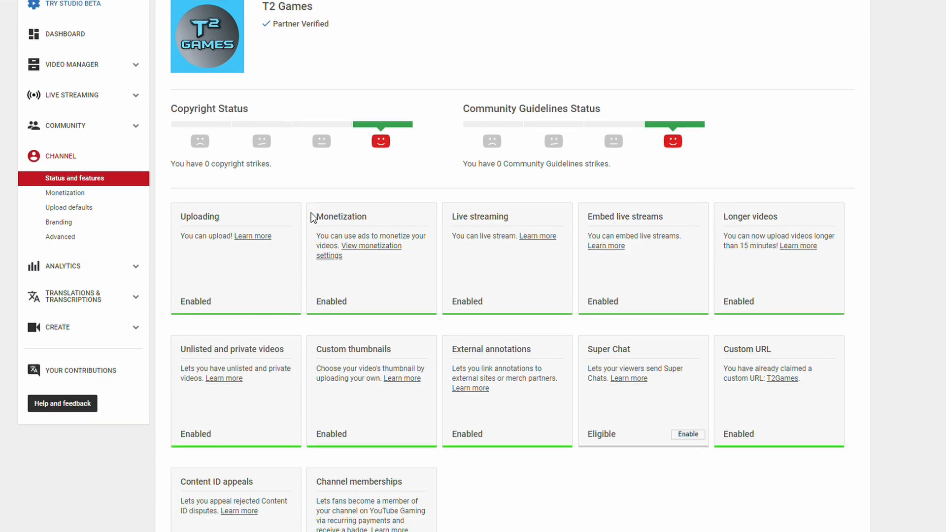
scroll(297, 88, up, 3)
triple_click(288, 99)
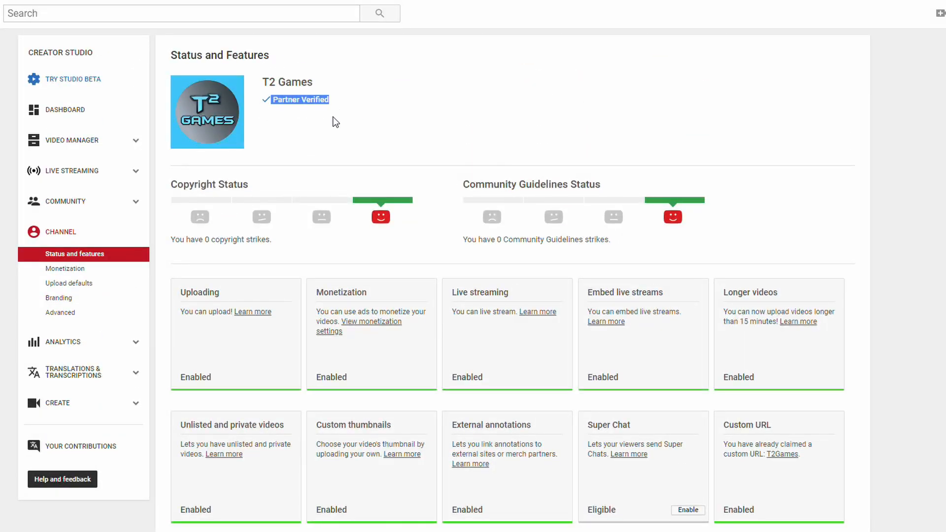
click(287, 122)
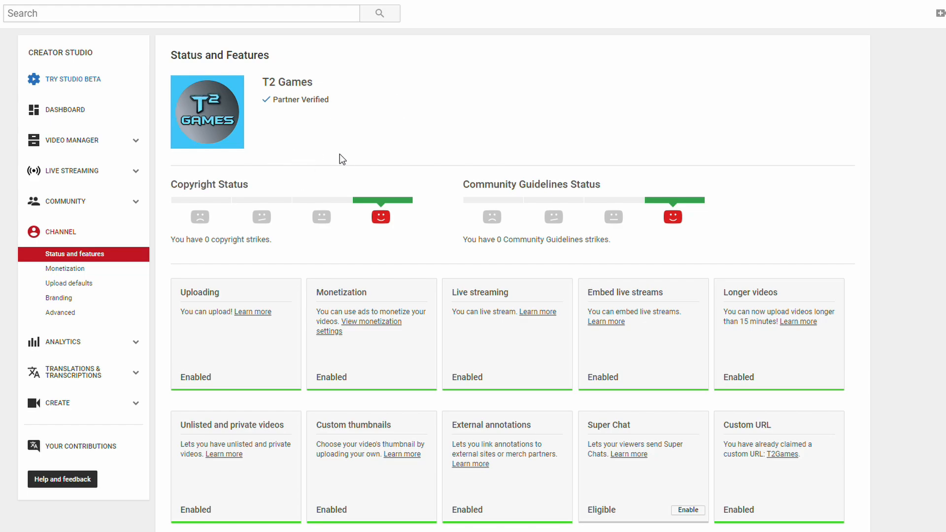
Step: Review the Custom thumbnails feature card among the channel's features
scroll(348, 153, down, 1)
scroll(348, 149, down, 3)
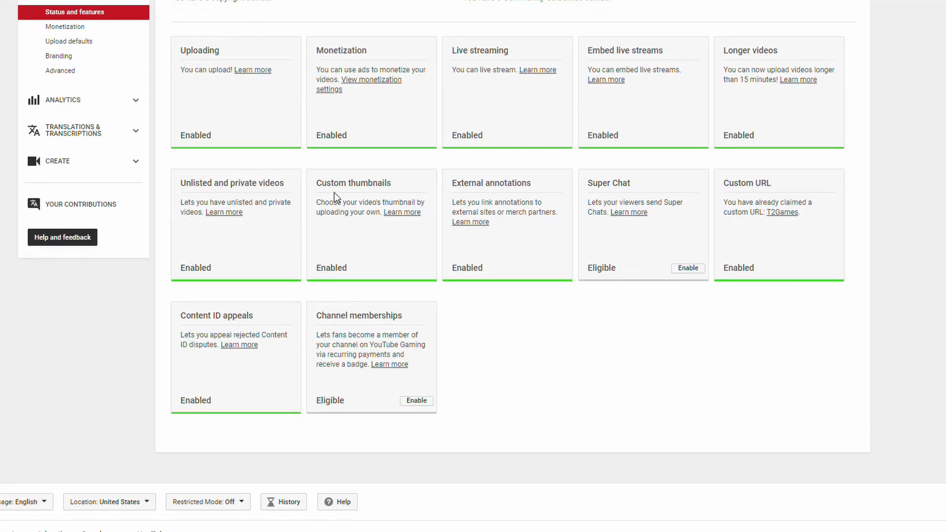
drag(343, 269, 358, 283)
click(420, 263)
scroll(362, 249, up, 2)
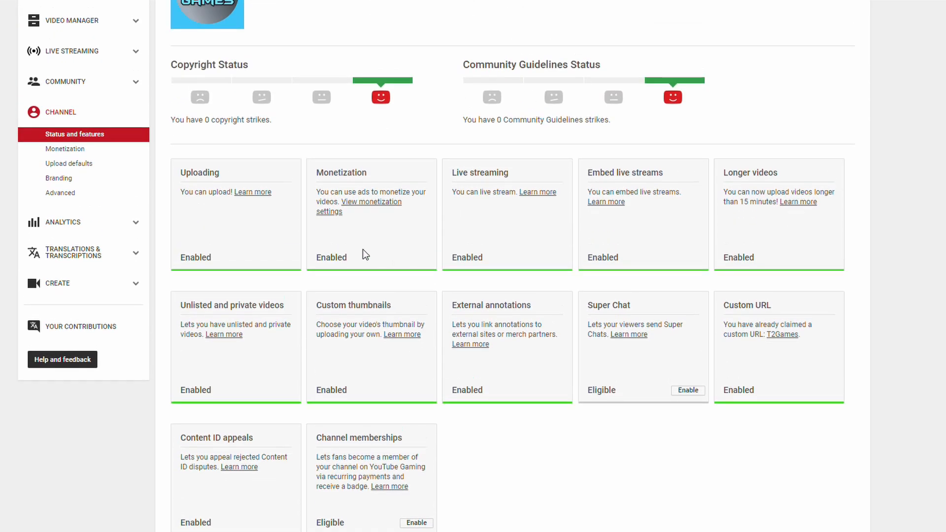
drag(385, 305, 319, 308)
click(388, 304)
scroll(385, 143, up, 2)
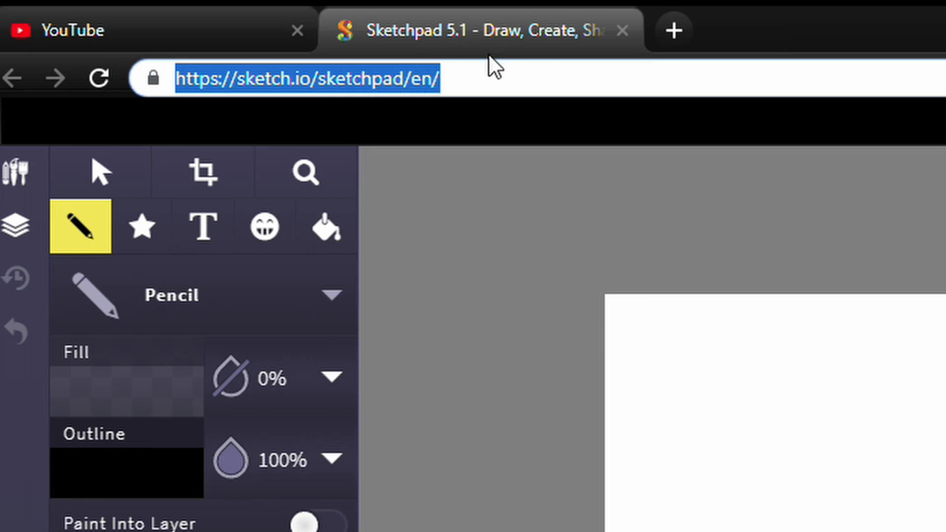
Step: Switch to Sketchpad and create a new blank canvas of 1280 × 720 px
click(446, 78)
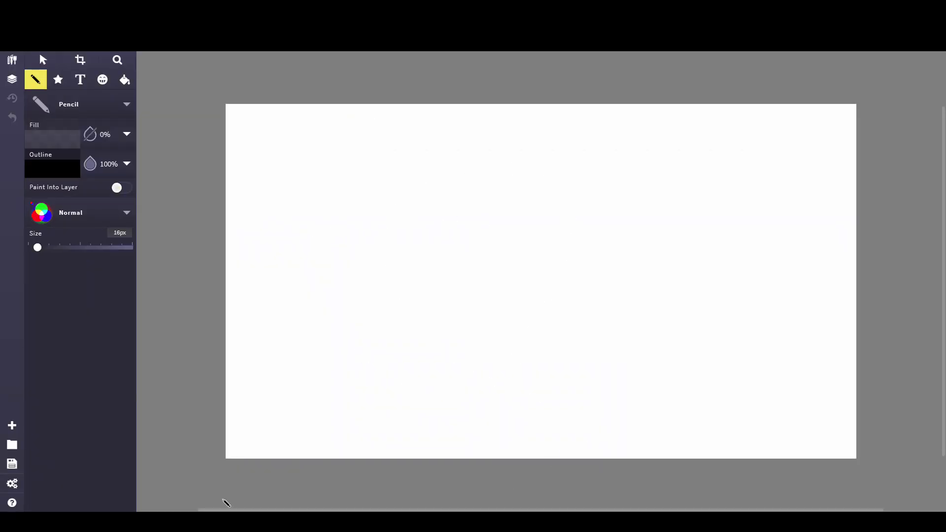
click(12, 427)
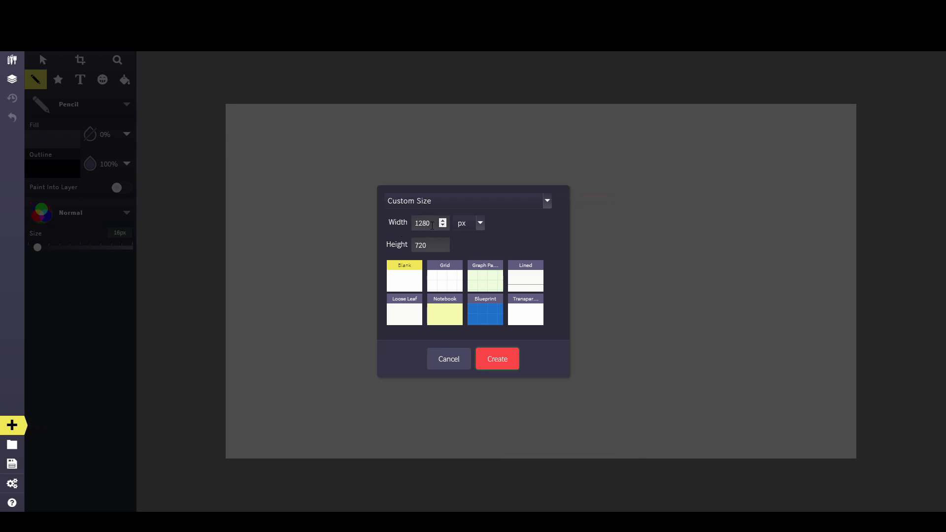
drag(428, 221, 385, 224)
drag(434, 246, 411, 250)
click(487, 250)
click(498, 359)
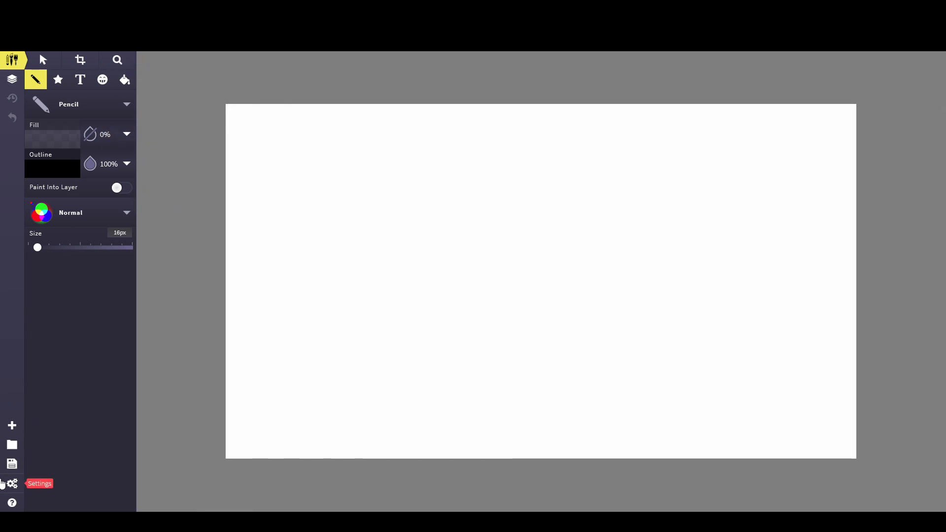
Step: Place a background image from the computer's files into the canvas
click(11, 448)
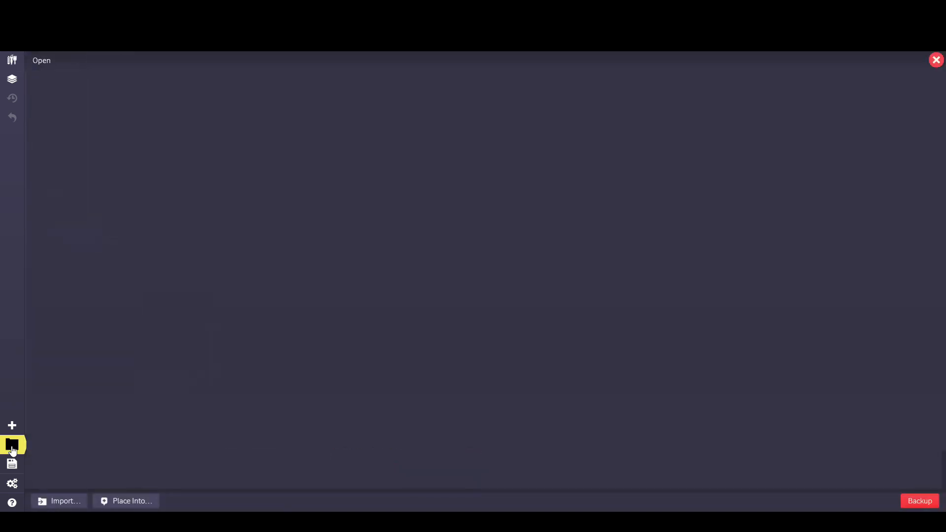
click(119, 503)
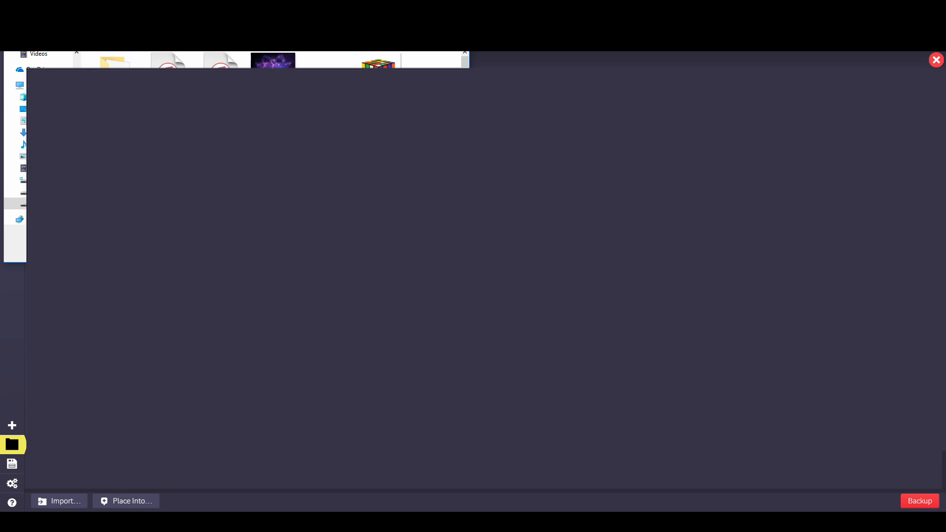
scroll(271, 158, down, 3)
scroll(271, 158, up, 3)
scroll(271, 60, down, 2)
double_click(269, 186)
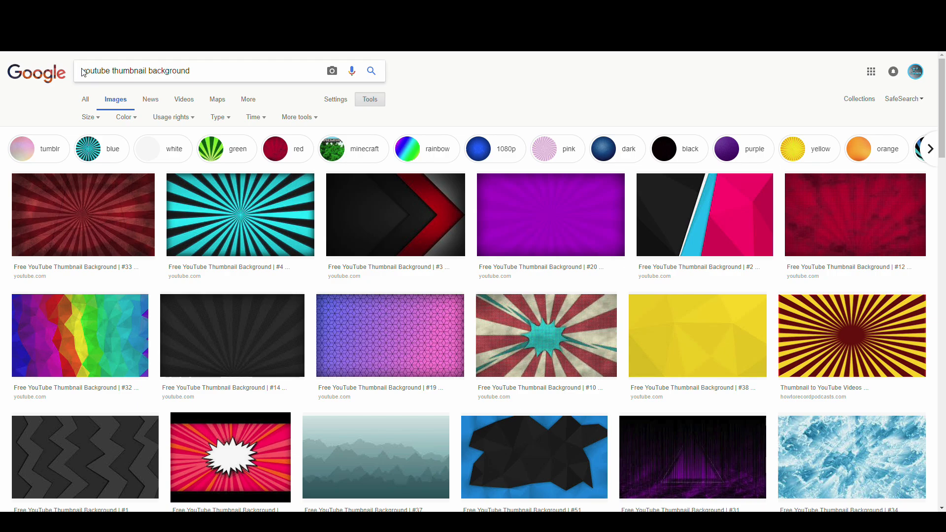
Step: Browse the Google Images results for youtube thumbnail background
drag(86, 71, 232, 76)
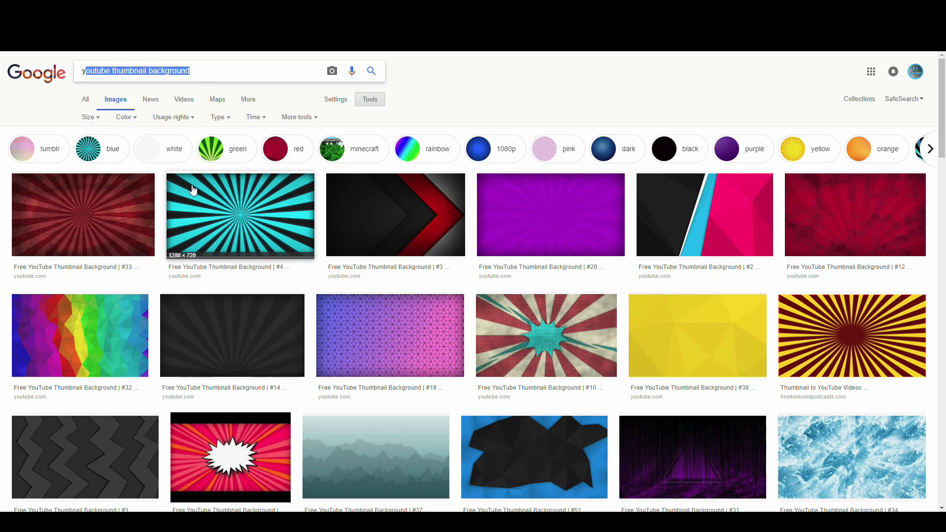
click(405, 88)
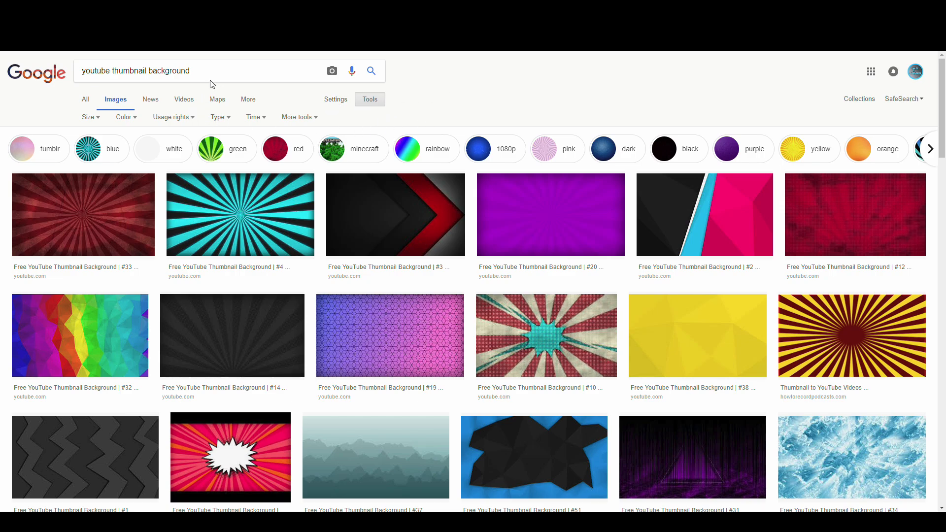
drag(191, 71, 174, 77)
click(433, 86)
scroll(163, 207, down, 3)
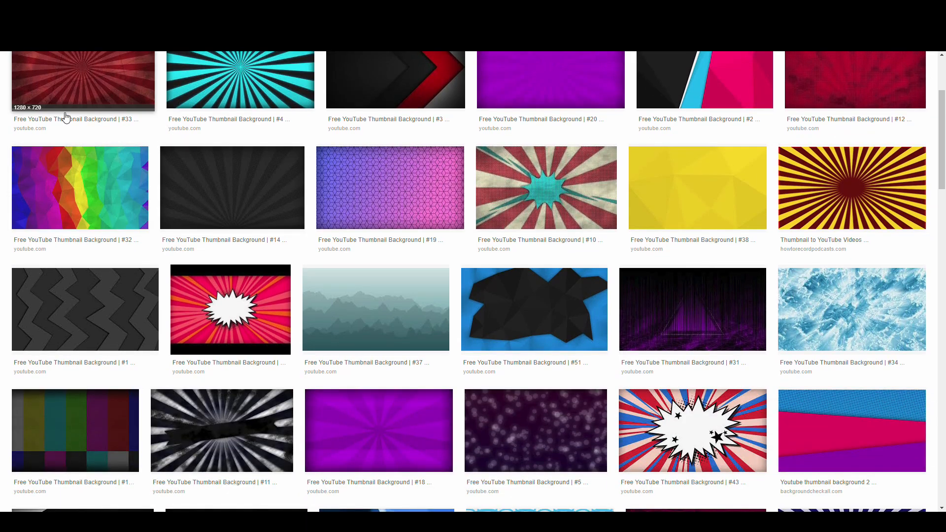
scroll(327, 342, down, 4)
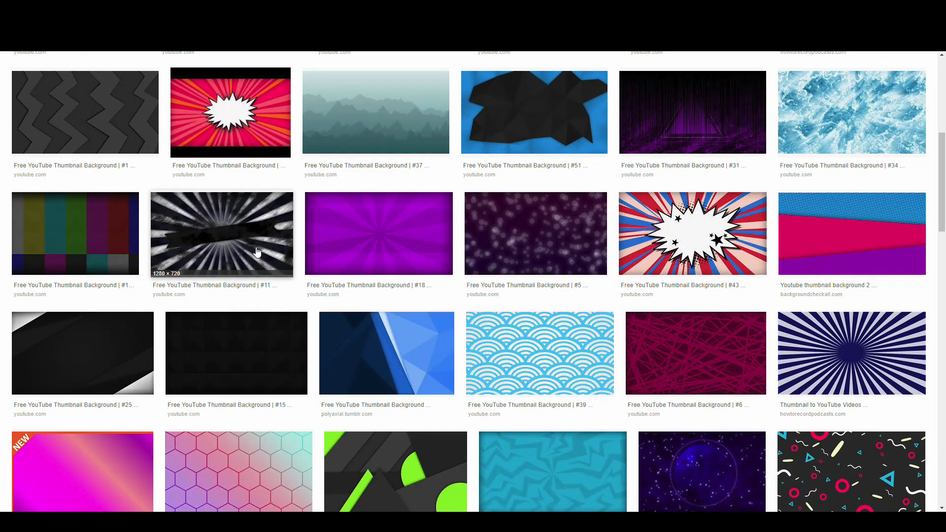
scroll(345, 256, down, 2)
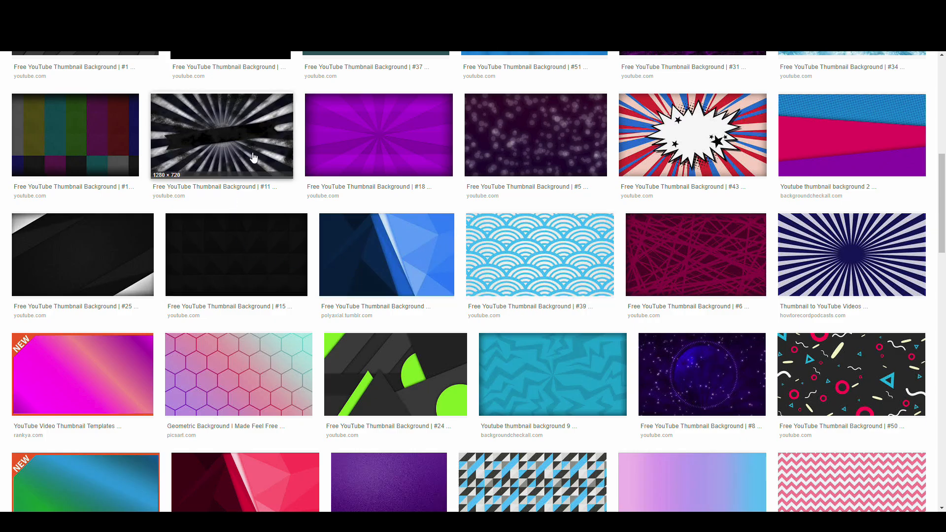
scroll(227, 123, up, 9)
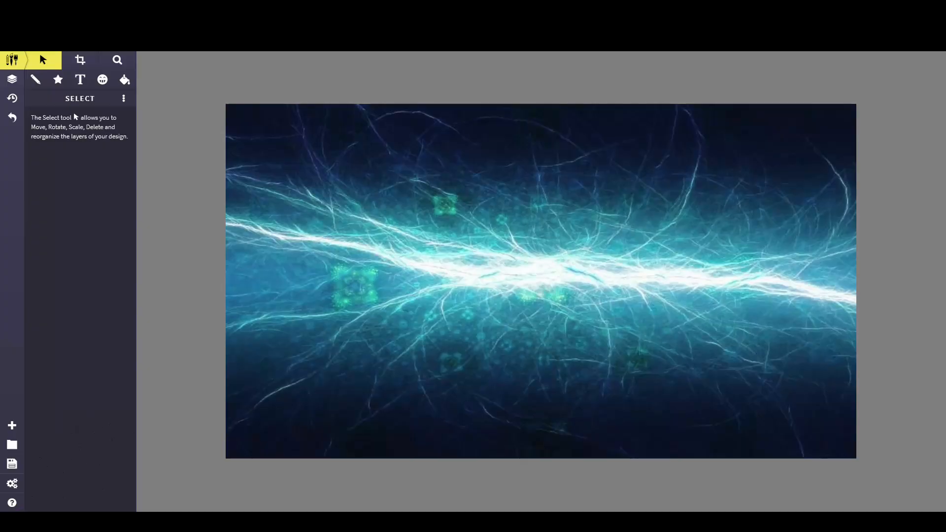
Step: Browse the Text tool's font list, then return to the Select tool
click(77, 84)
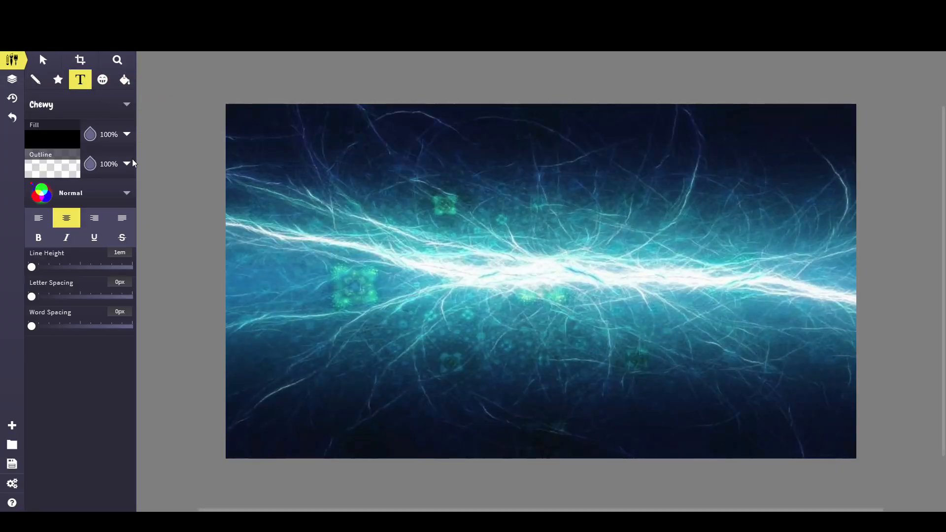
click(72, 114)
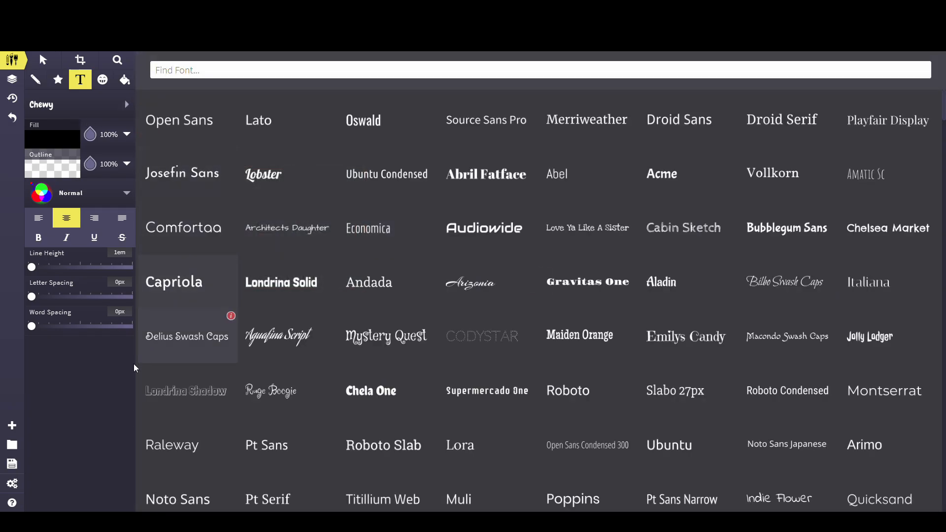
click(47, 62)
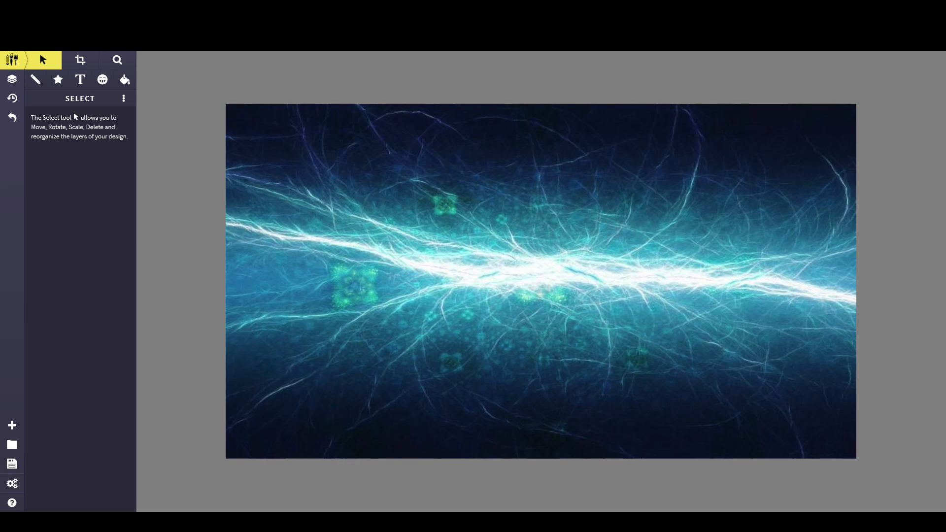
Step: Open Cool Text Graphics Generator in a new tab and go to its Fonts page
key(ctrl+t)
text(cool)
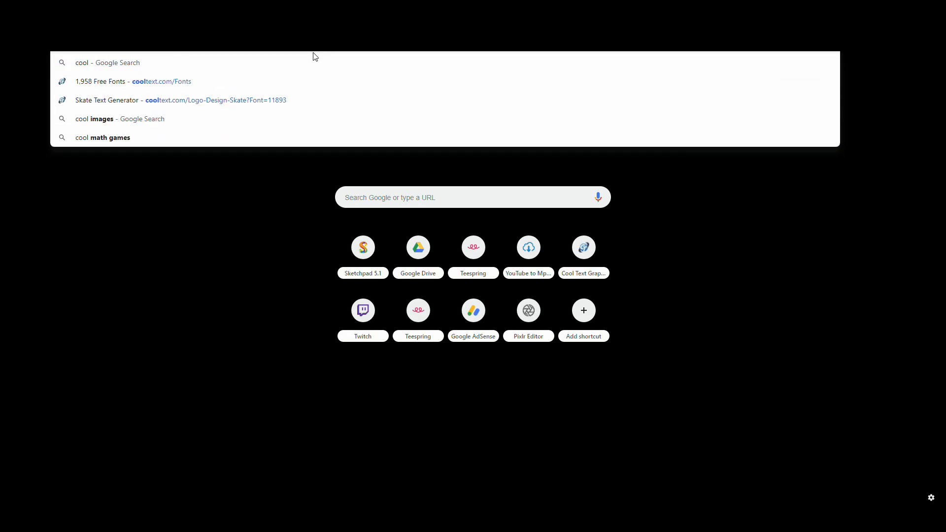
key(Return)
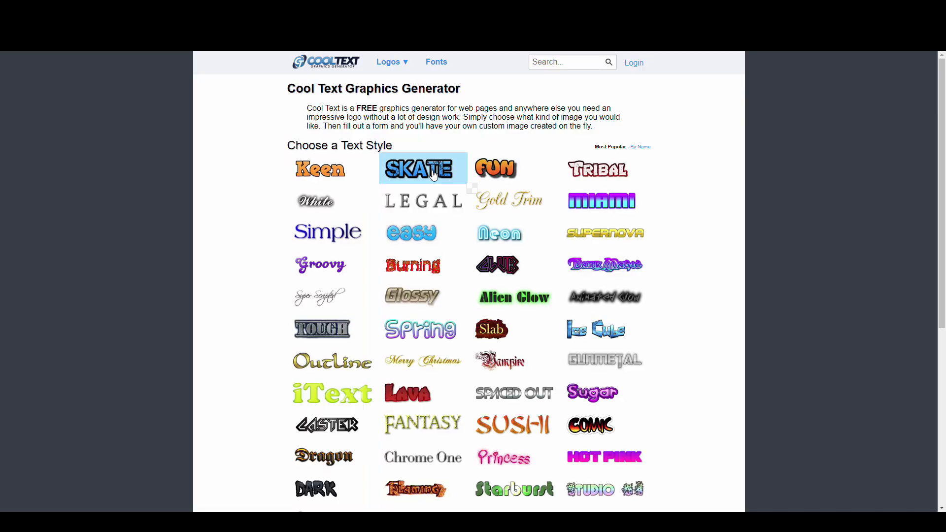
mouse_move(392, 62)
click(437, 61)
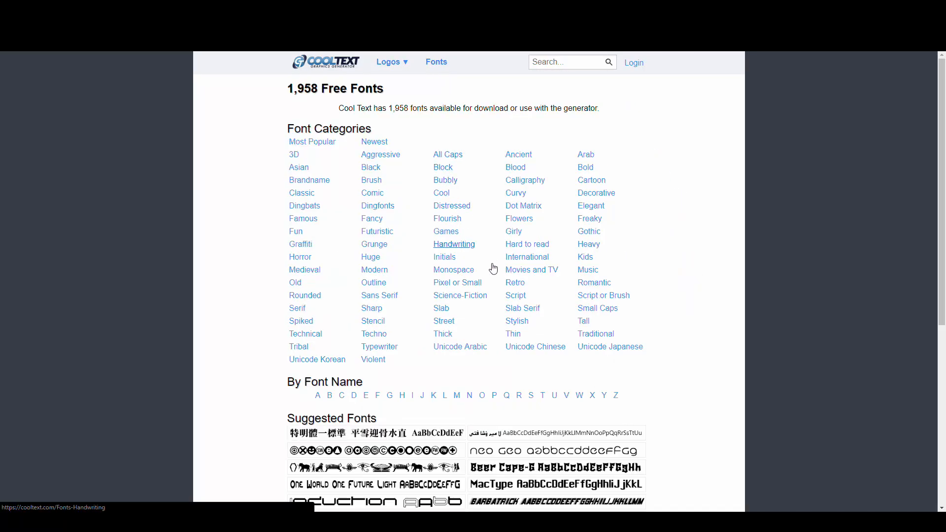
Step: Open the fonts starting with A and choose the Ash font
scroll(488, 281, down, 1)
scroll(483, 293, up, 1)
click(317, 381)
scroll(561, 349, down, 5)
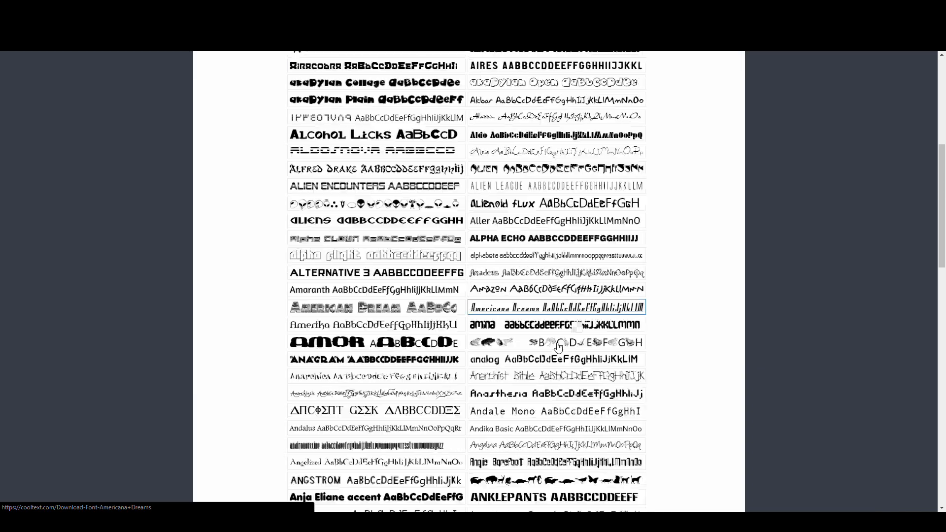
mouse_move(561, 349)
scroll(561, 349, down, 4)
click(540, 375)
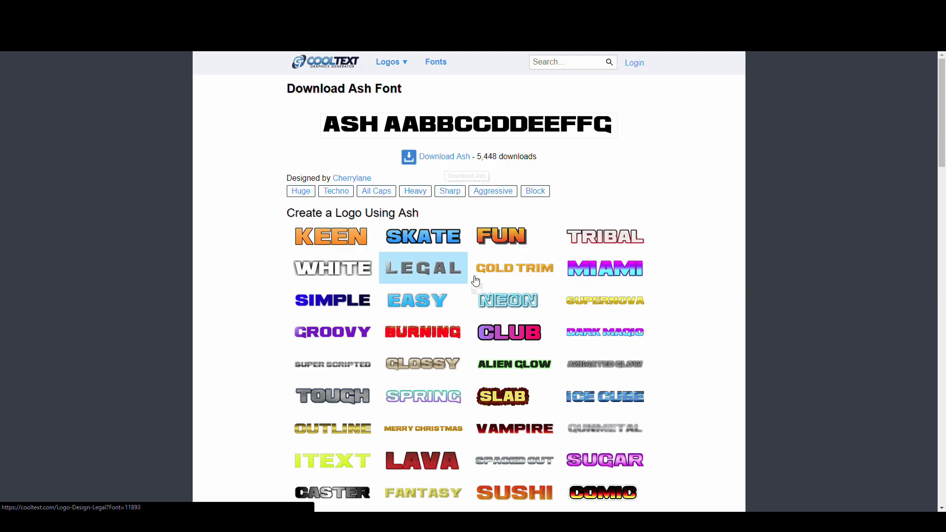
Step: Enter thumbnail as the Skate logo text and copy the generated logo image
mouse_move(417, 241)
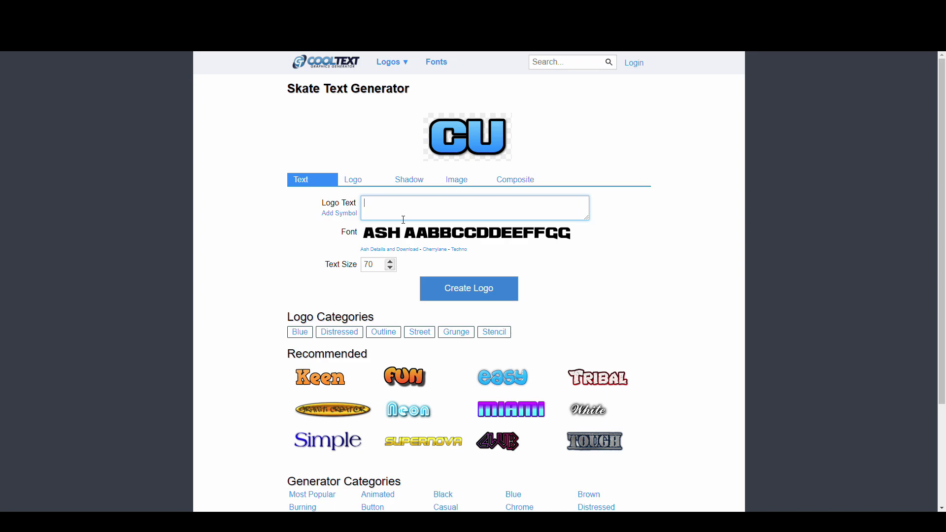
key(BackSpace)
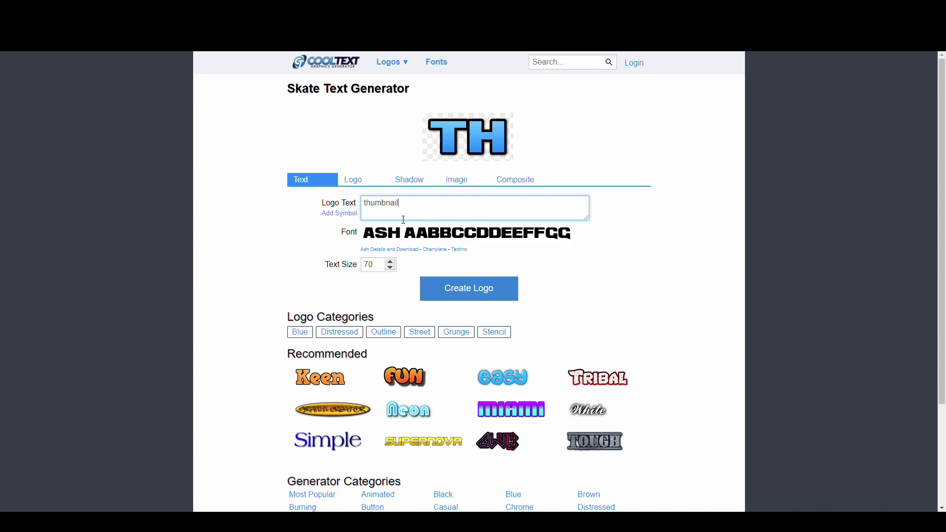
right_click(466, 141)
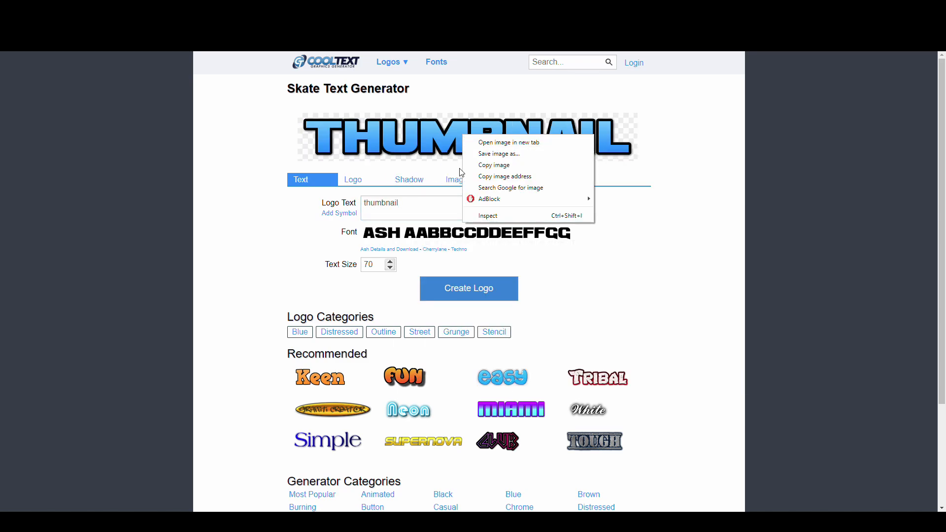
click(488, 164)
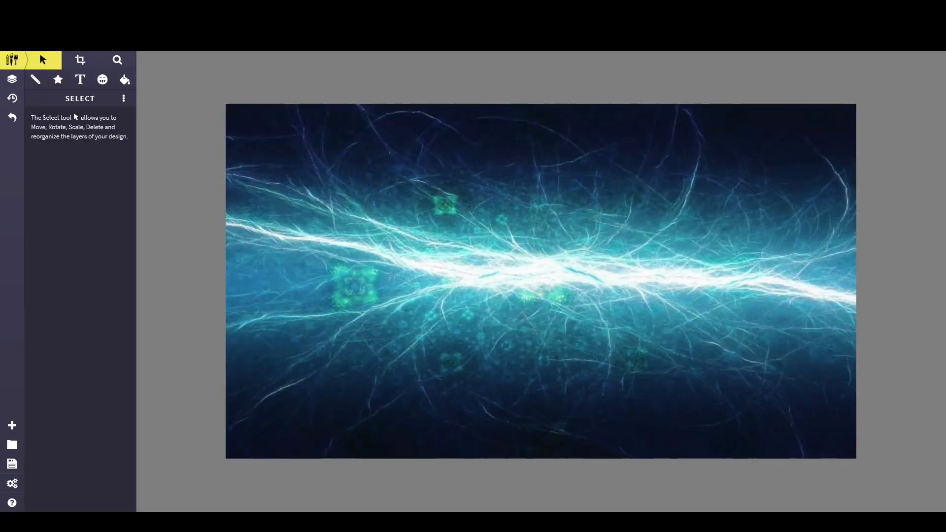
Step: Paste the THUMBNAIL logo image into the Sketchpad canvas and move it near the lower-left edge
key(ctrl+v)
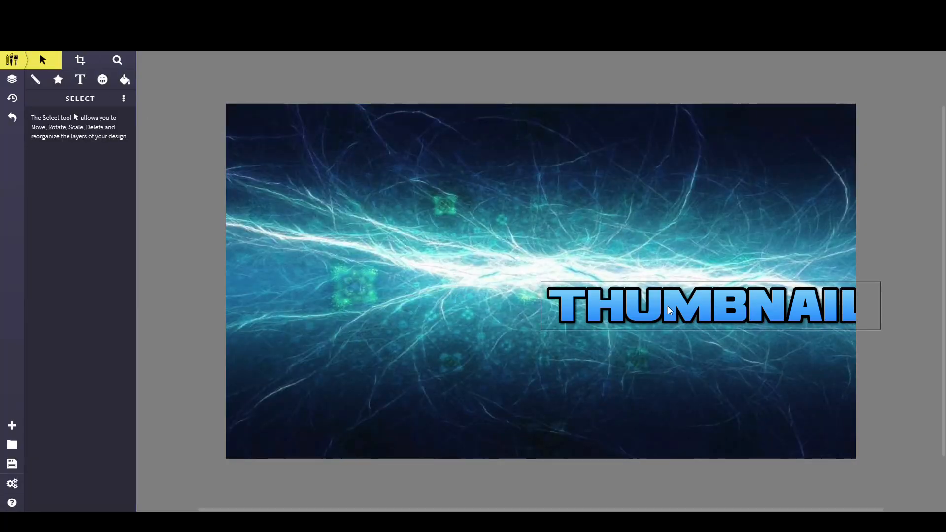
drag(652, 351, 687, 387)
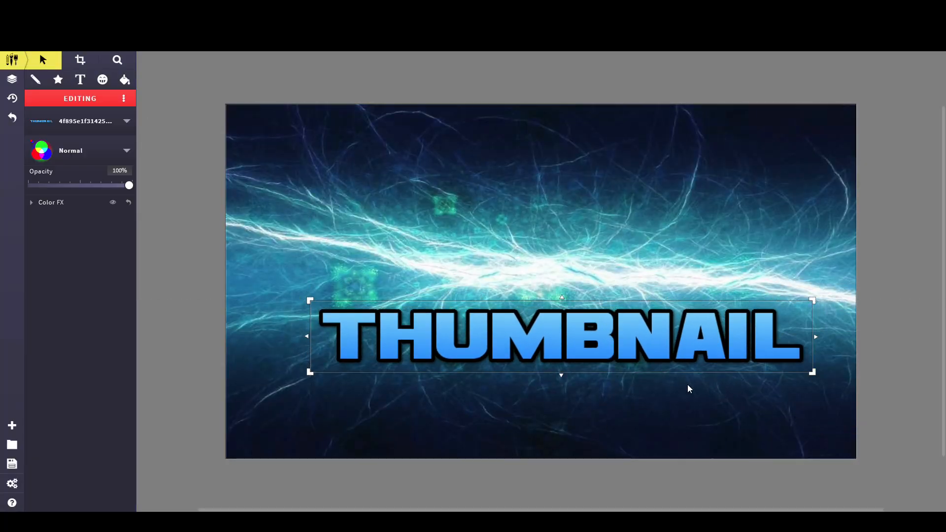
drag(621, 357, 577, 421)
drag(733, 442, 787, 449)
key(ctrl+z)
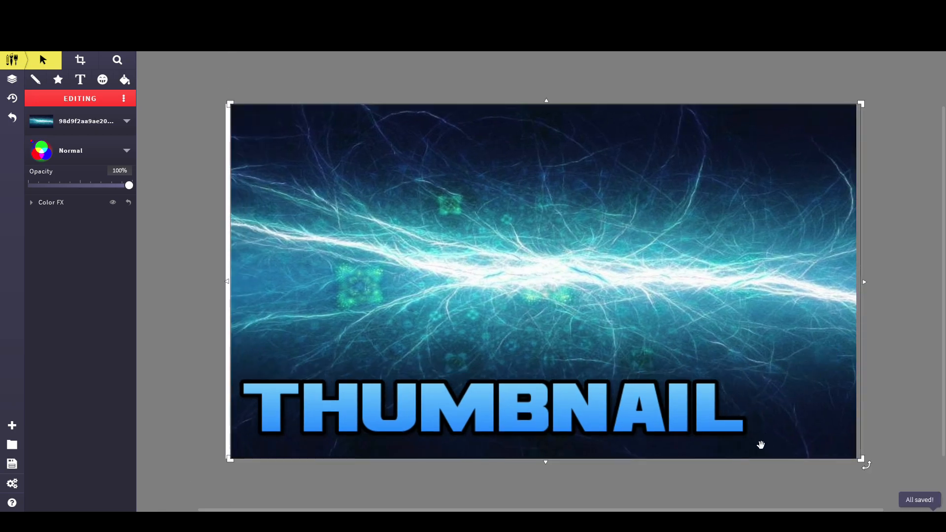
Step: Shift and stretch the background image slightly so it covers the whole canvas
drag(734, 330, 728, 327)
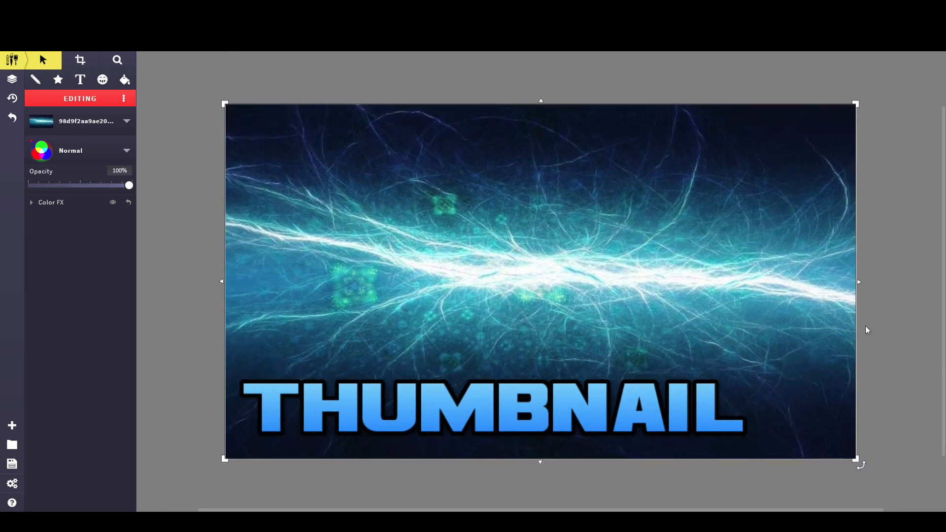
drag(812, 340, 815, 340)
Step: Open a new browser tab and search Google Images for sketchpad icon
click(804, 481)
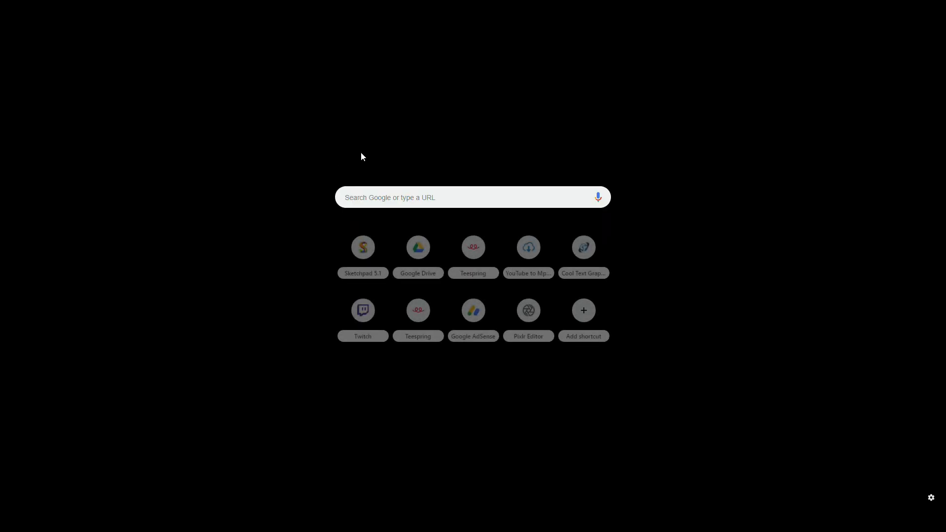
text(sketchpad icon)
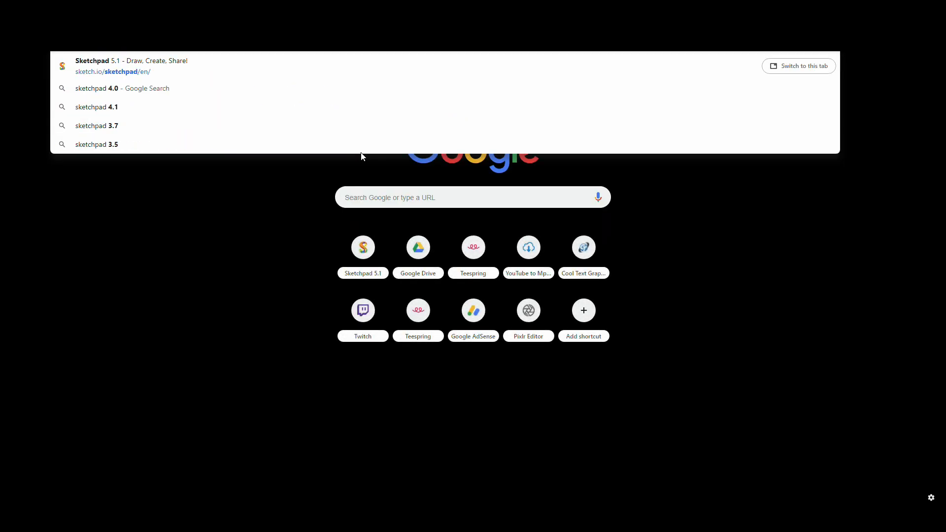
key(Return)
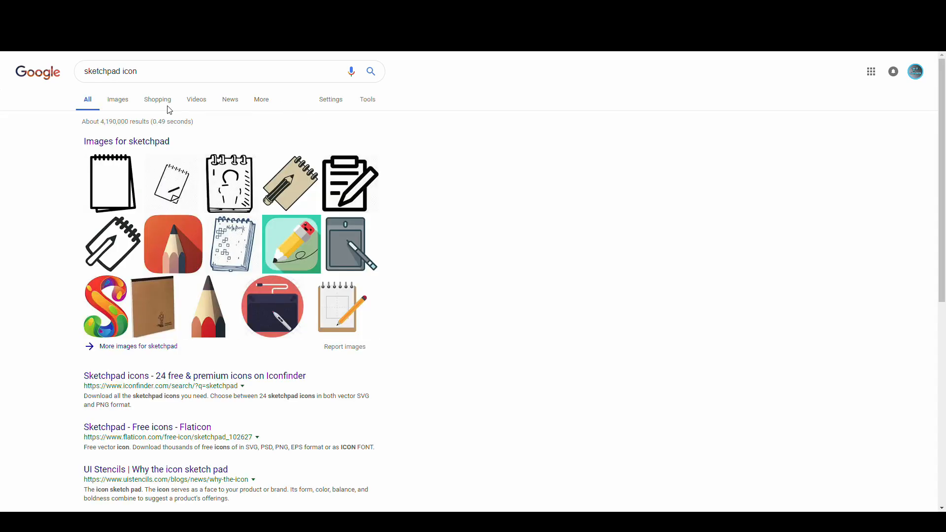
click(117, 100)
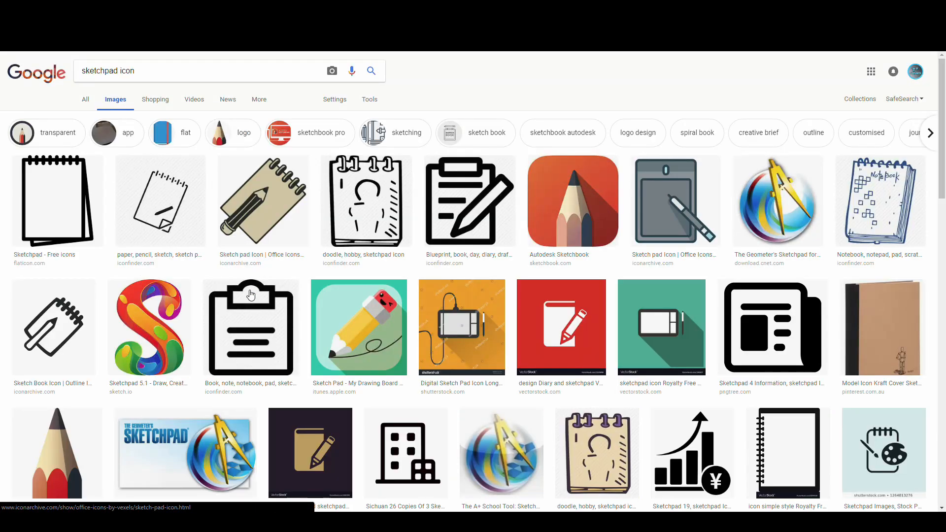
Step: Preview the colourful Sketchpad S logo among the image results
click(144, 304)
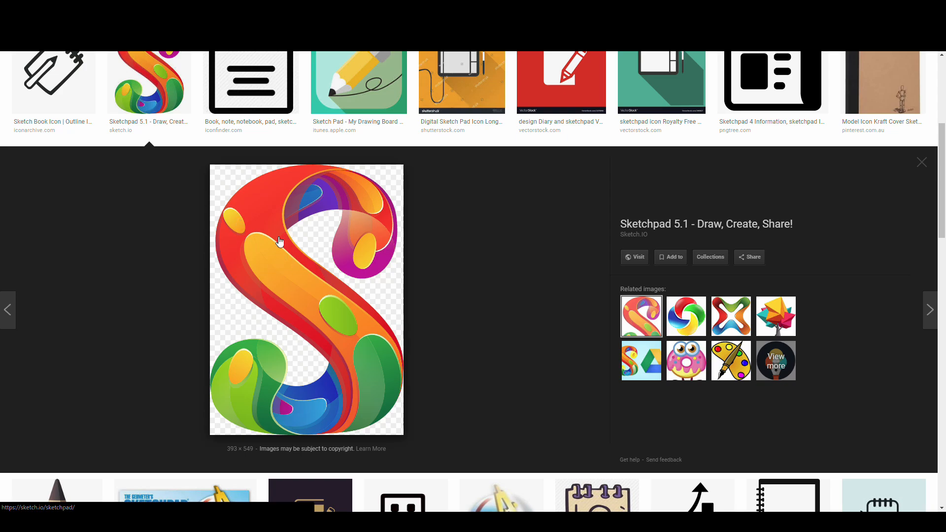
scroll(275, 269, up, 4)
scroll(276, 271, down, 3)
scroll(275, 270, up, 4)
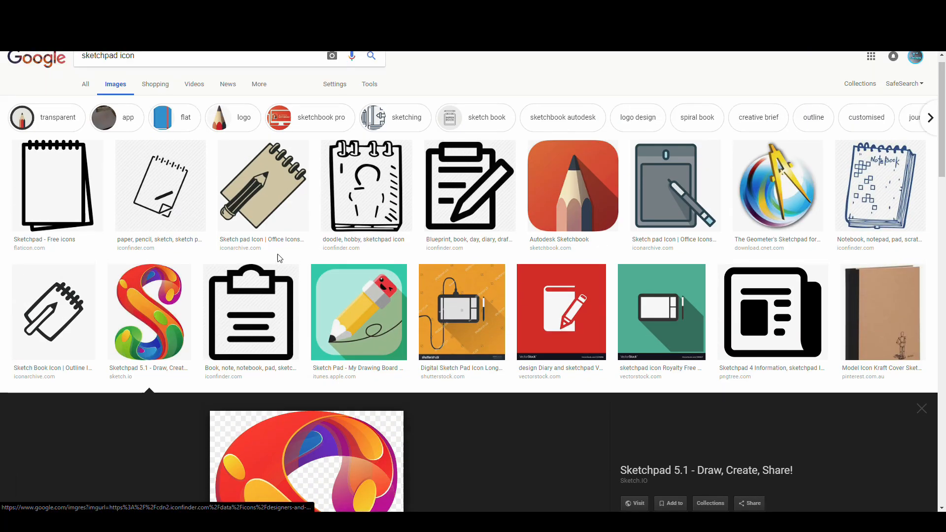
scroll(320, 198, down, 1)
scroll(362, 101, up, 2)
Step: Filter the image search results to transparent images only
click(369, 99)
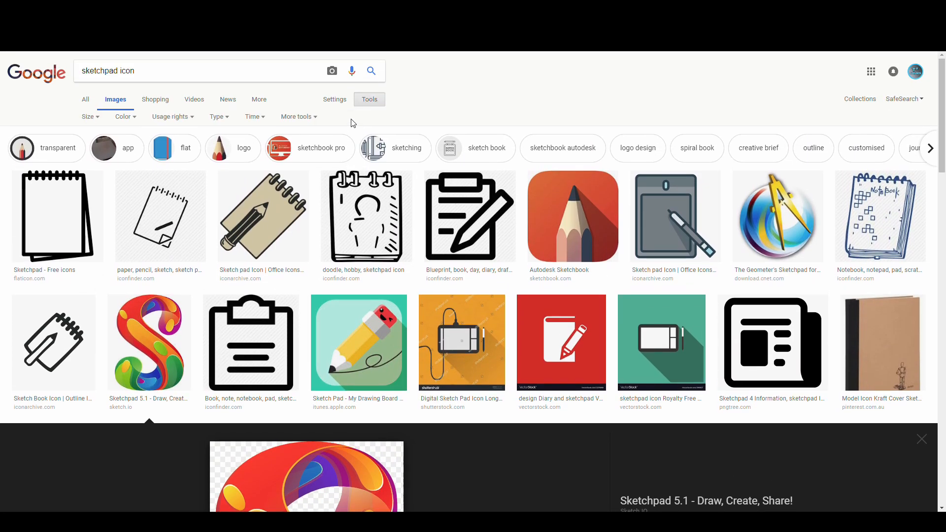
click(130, 121)
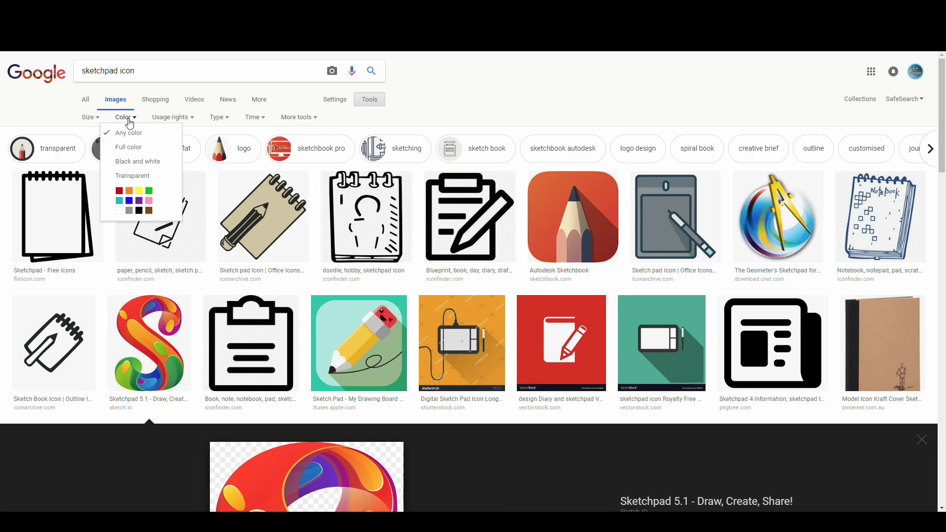
click(134, 181)
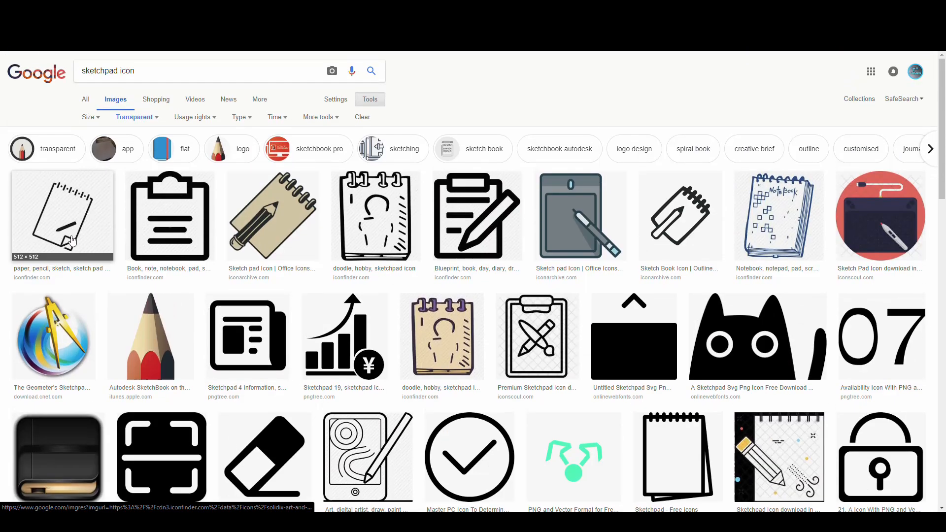
Step: Browse the transparent icon results and reopen the Sketchpad S logo preview
click(72, 240)
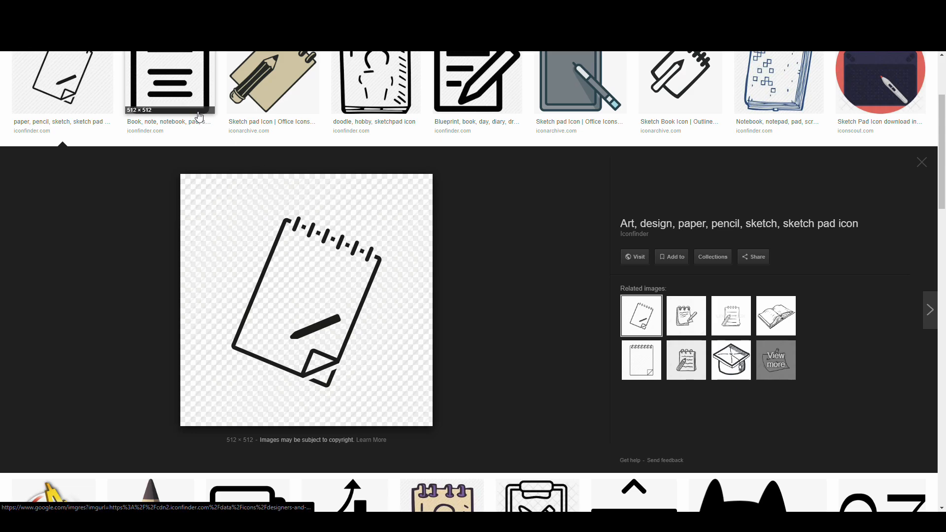
click(237, 109)
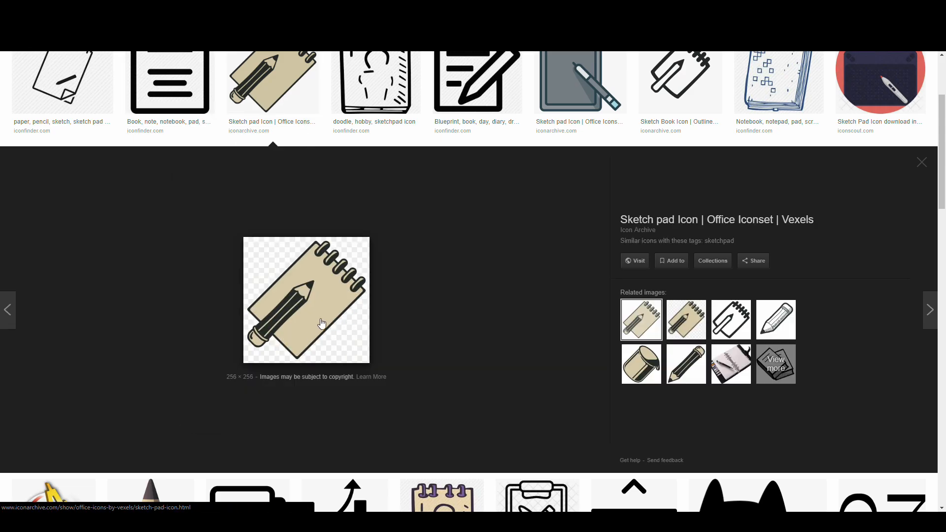
scroll(323, 264, down, 10)
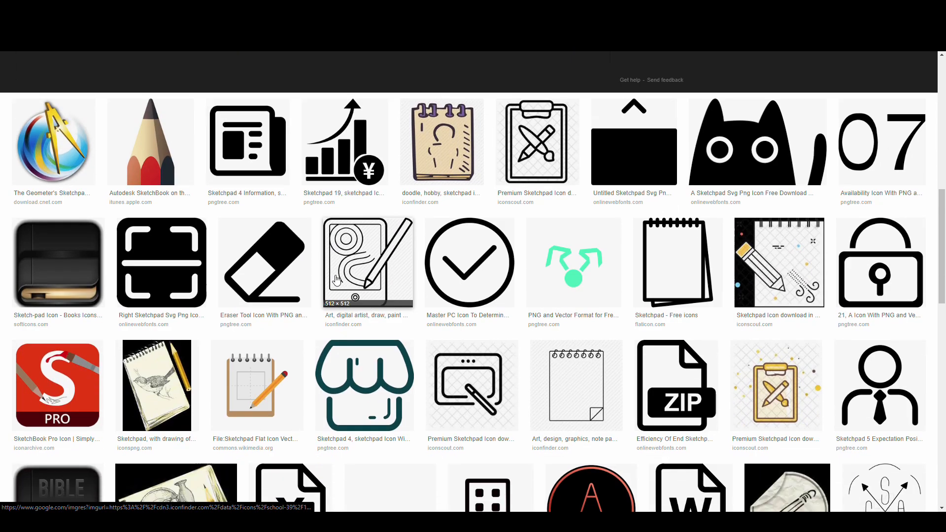
scroll(333, 270, up, 10)
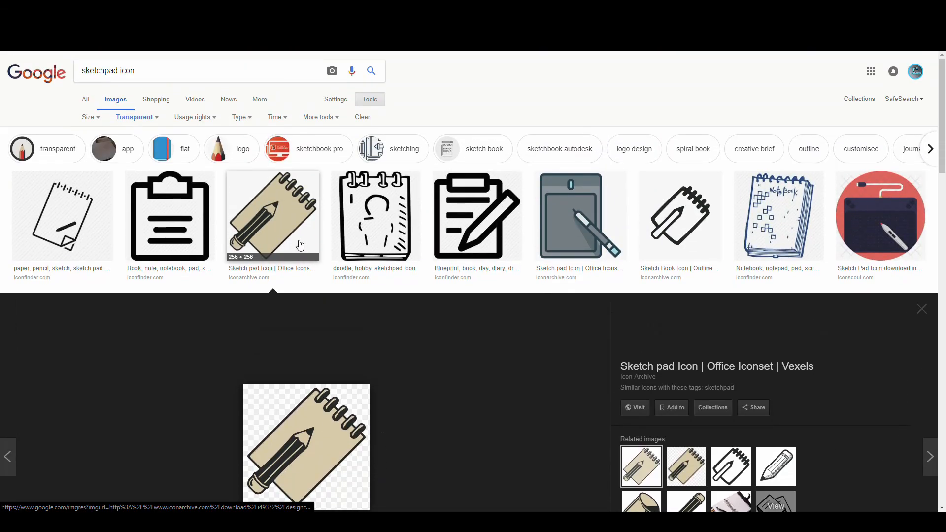
click(150, 212)
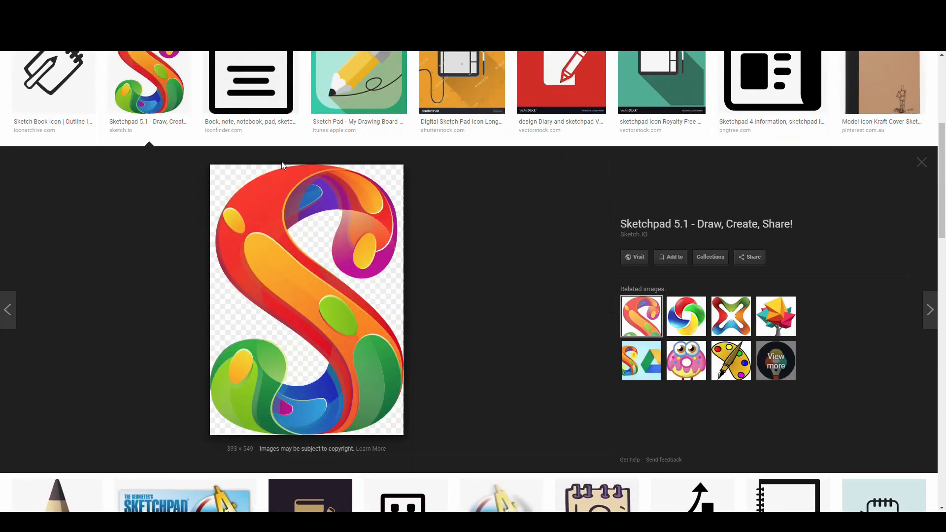
Step: Copy the Sketchpad S logo image
right_click(328, 239)
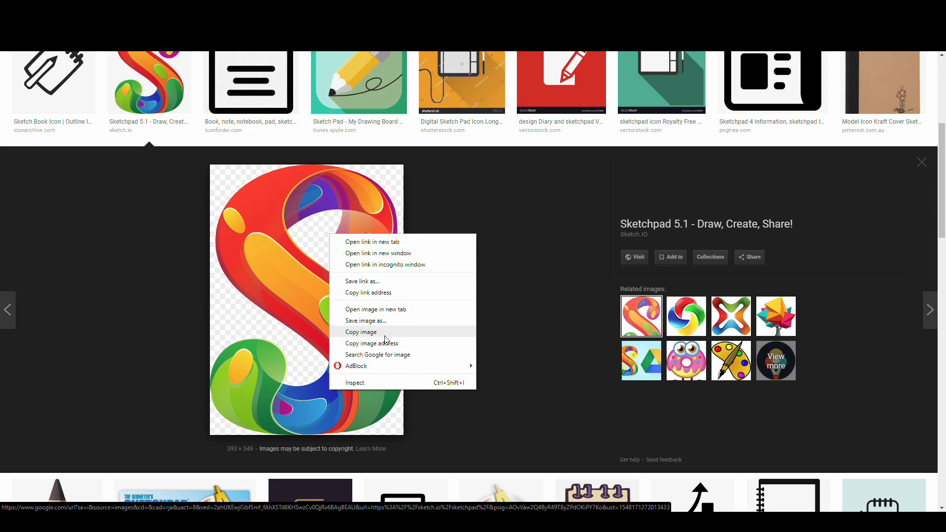
click(365, 333)
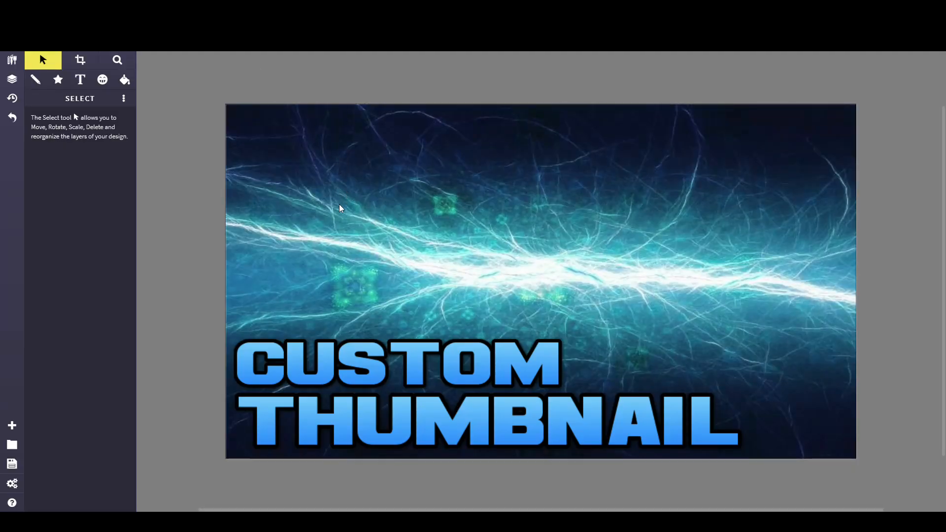
Step: Paste the S logo into the Sketchpad canvas, shrink it and place it in the upper-left corner
key(ctrl+v)
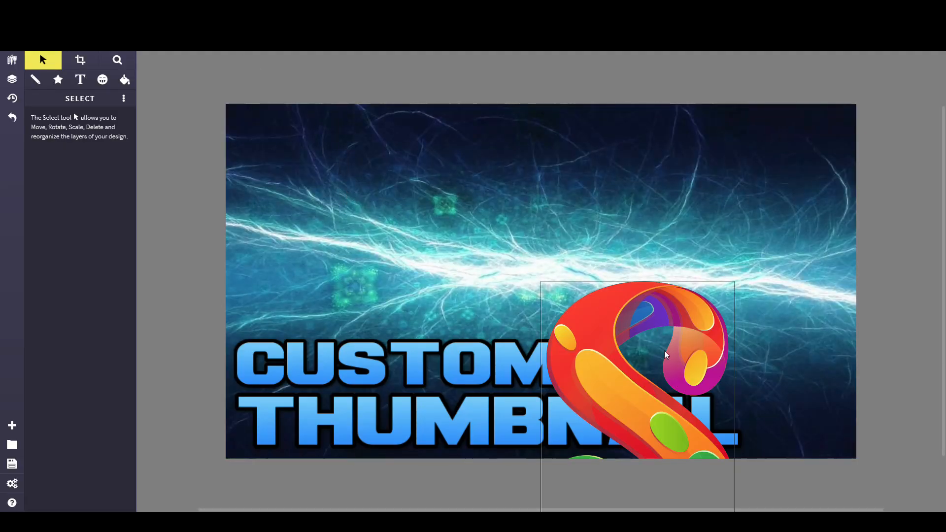
drag(355, 183, 367, 184)
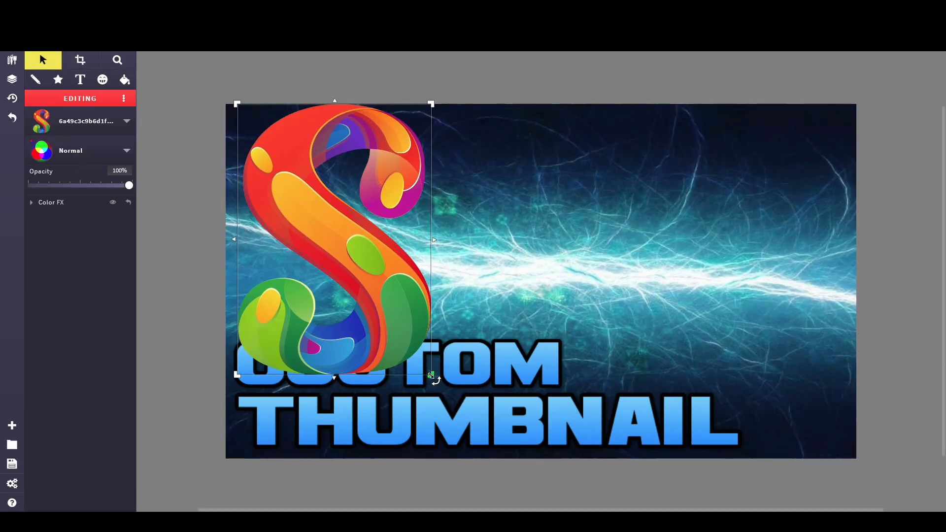
drag(431, 374, 358, 275)
drag(276, 200, 289, 233)
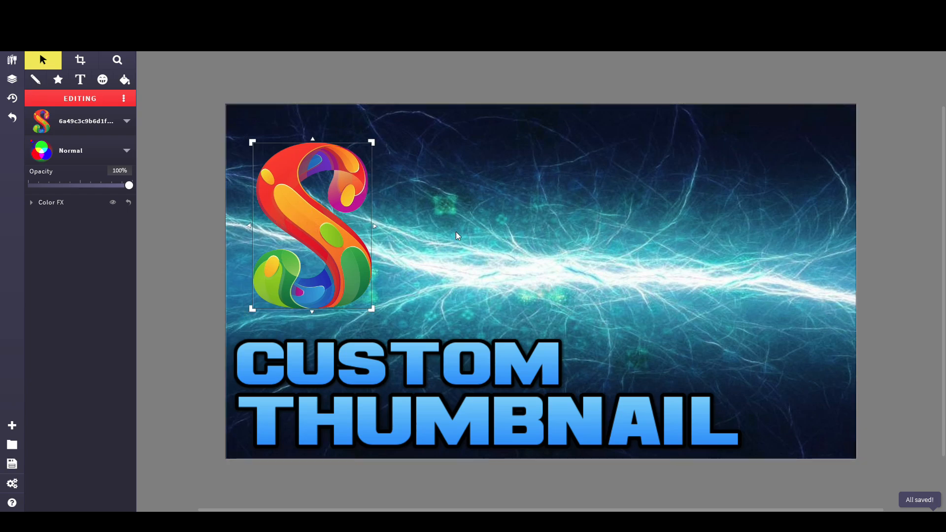
click(458, 283)
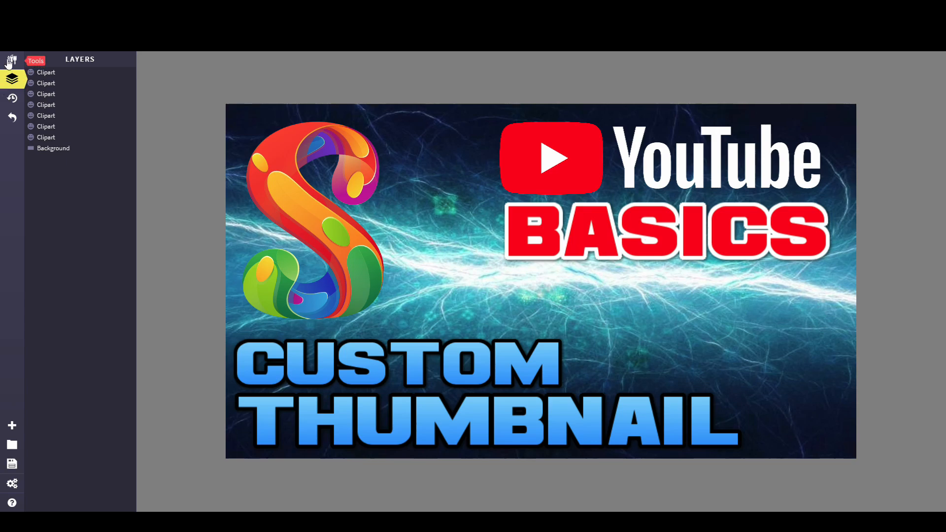
Step: Switch to the shape tool and open its list of shape types
click(12, 60)
click(58, 81)
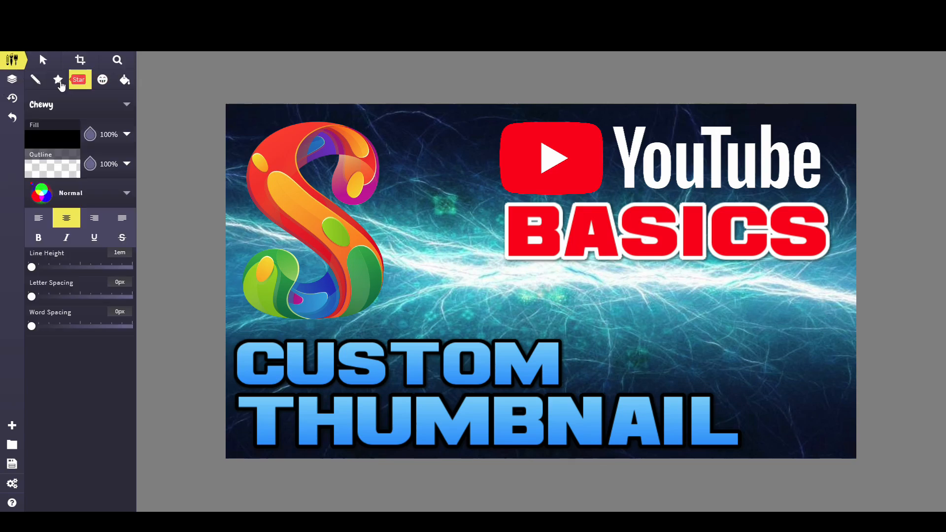
click(64, 105)
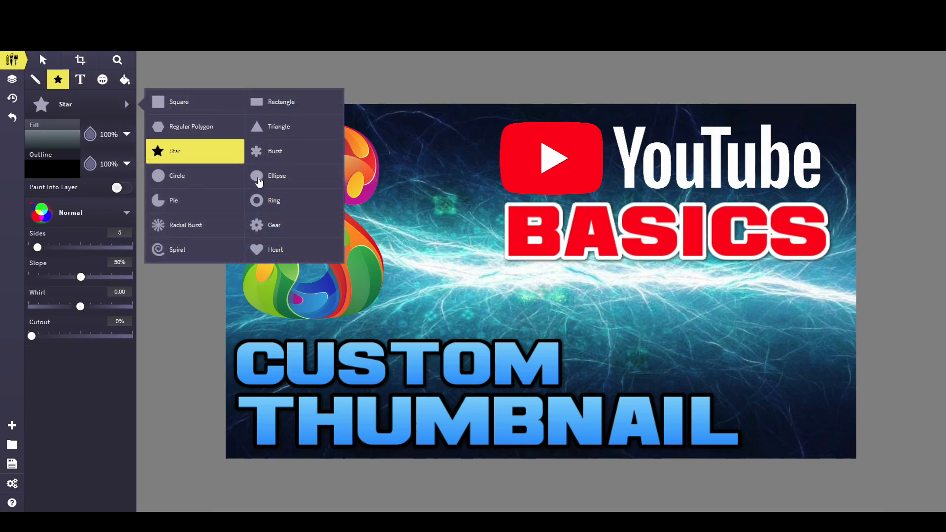